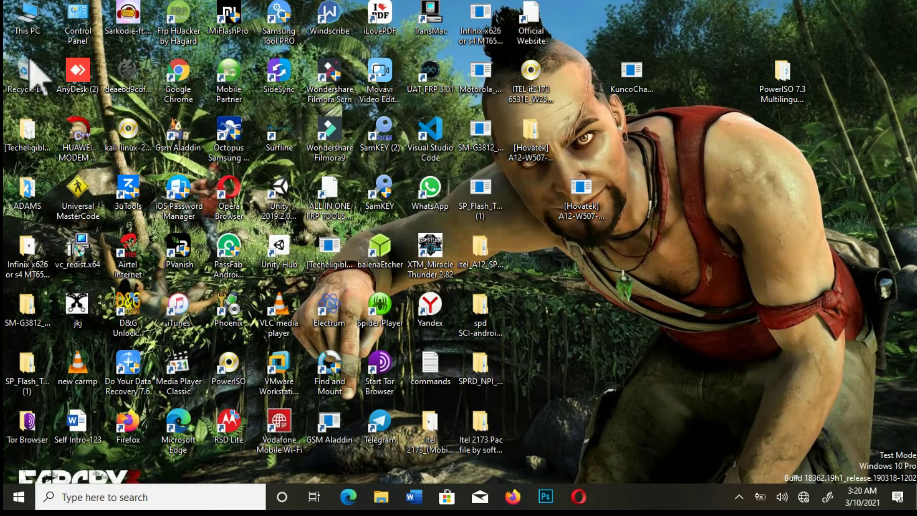
Step: Open the format settings for the W81X64.PRO. (E:) USB drive from This PC
click(32, 25)
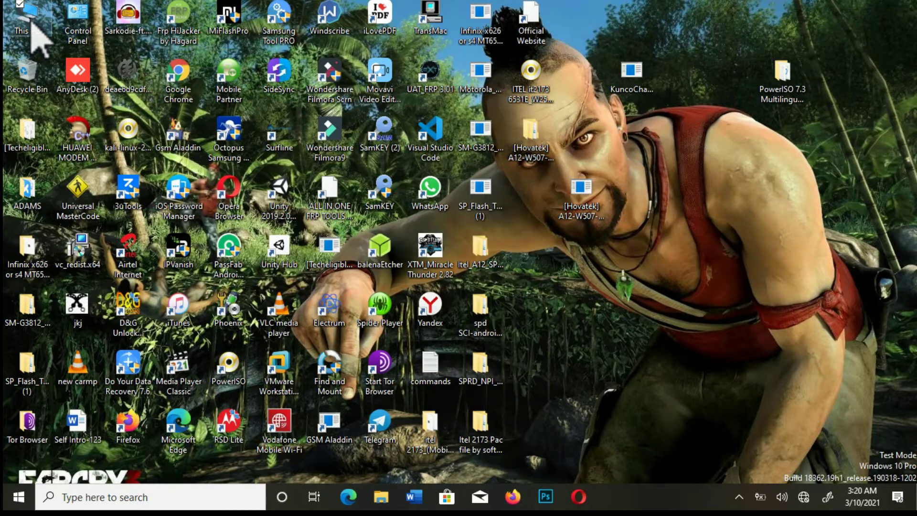
double_click(32, 25)
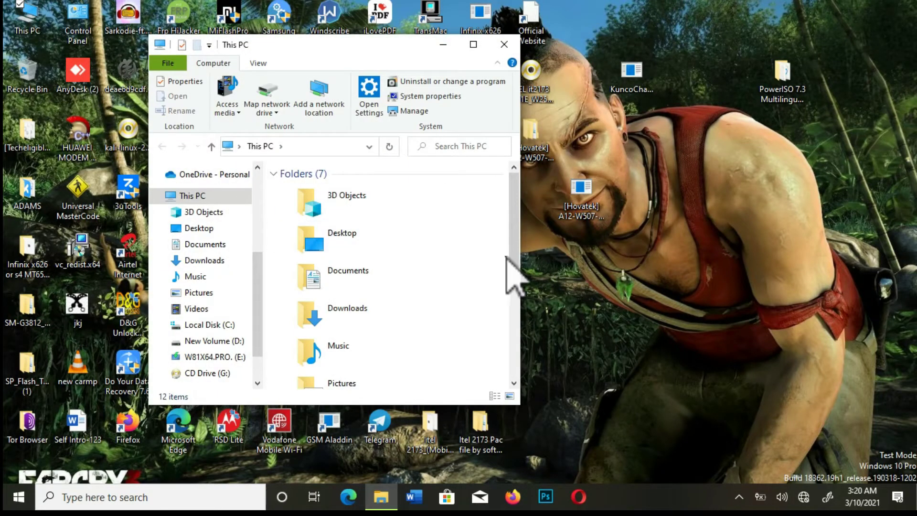
drag(519, 288, 735, 282)
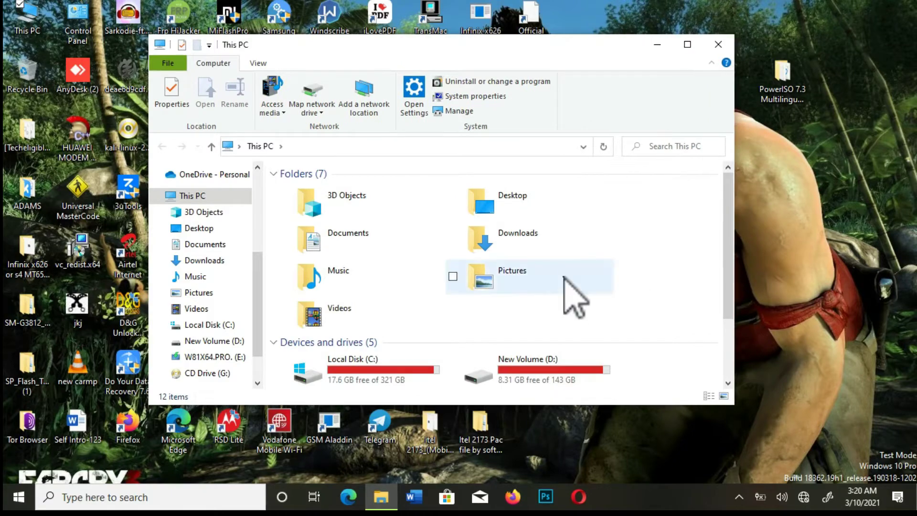
scroll(566, 277, down, 2)
right_click(375, 334)
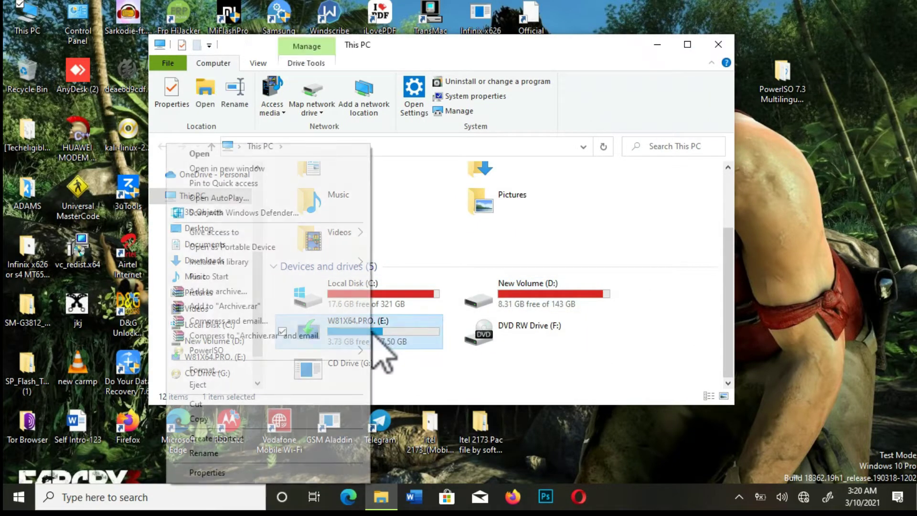
click(236, 376)
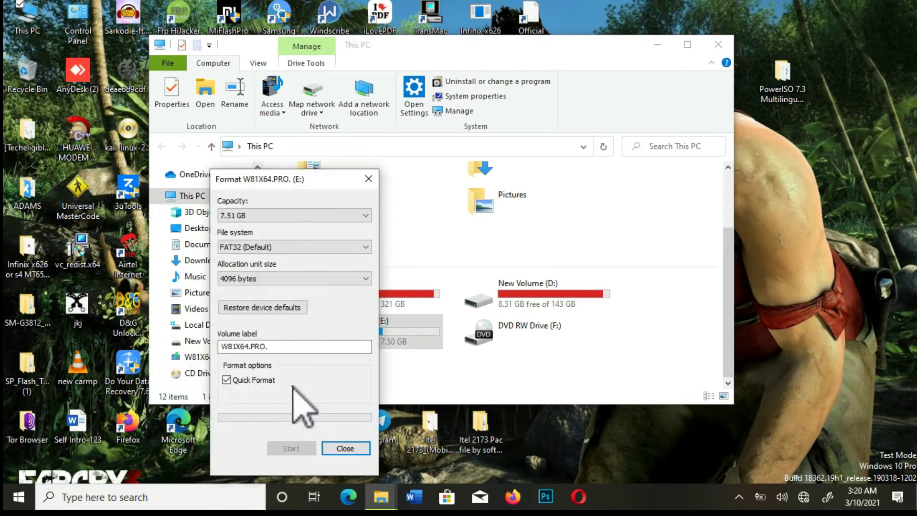
Step: Quick-format the USB drive with the volume label rrr, and close the format dialog and the This PC window
drag(288, 347, 170, 344)
text(rrr)
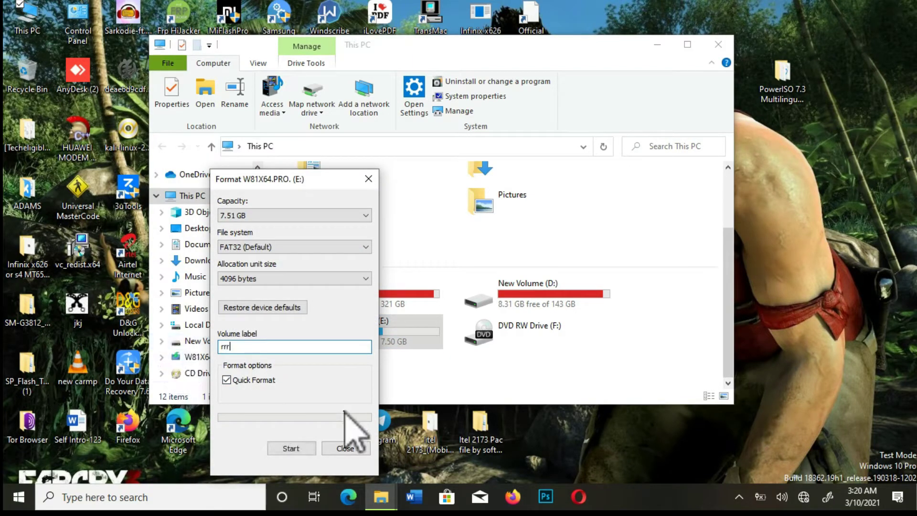
click(293, 448)
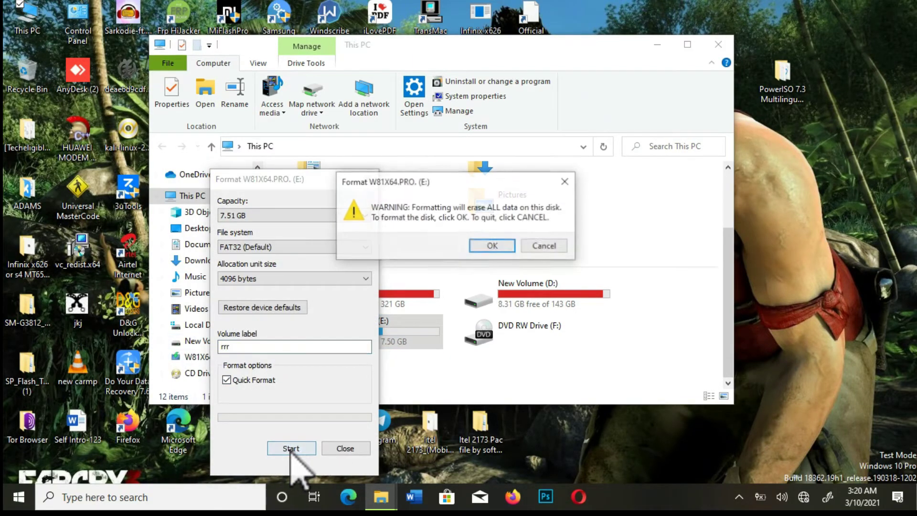
click(506, 246)
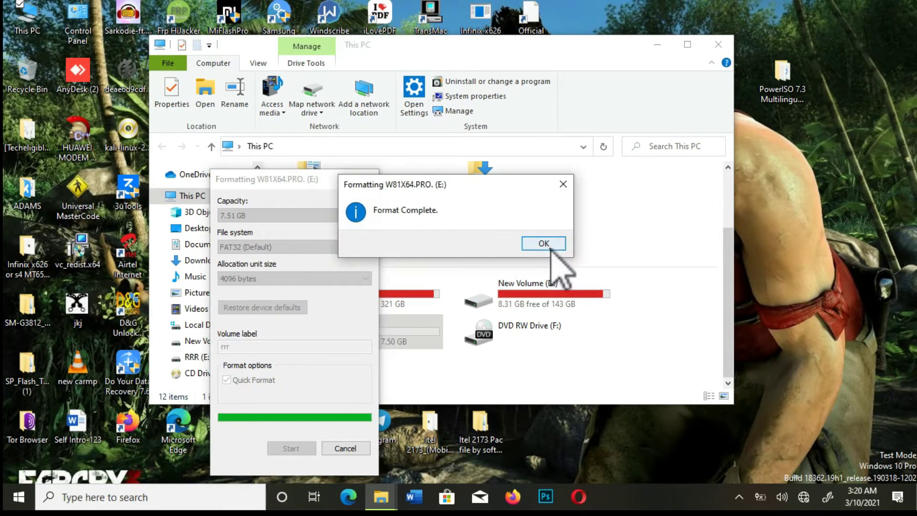
click(544, 244)
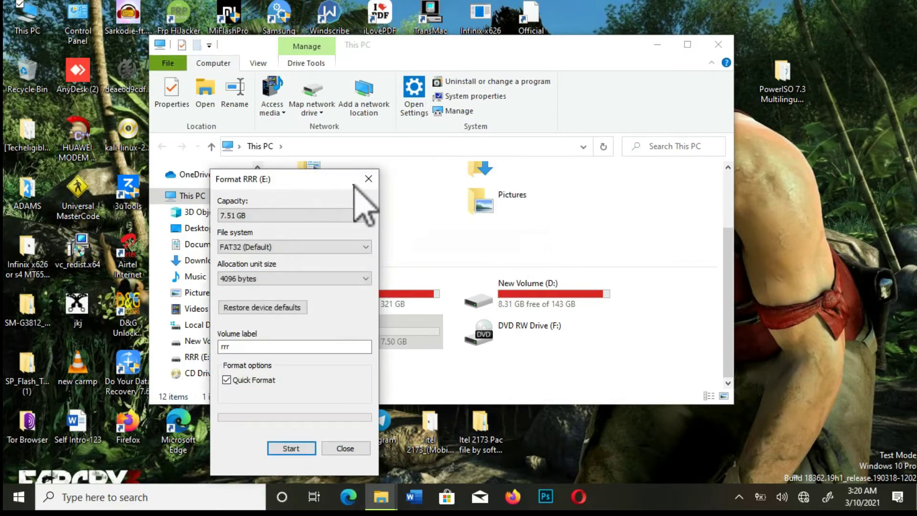
click(371, 179)
click(717, 44)
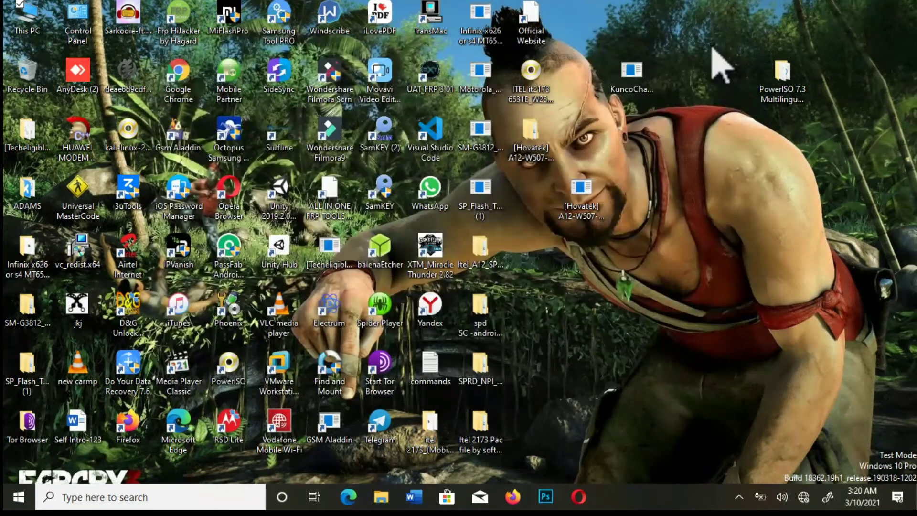
Step: Launch PowerISO as administrator in unregistered mode and open its Create bootable USB drive tool
right_click(235, 372)
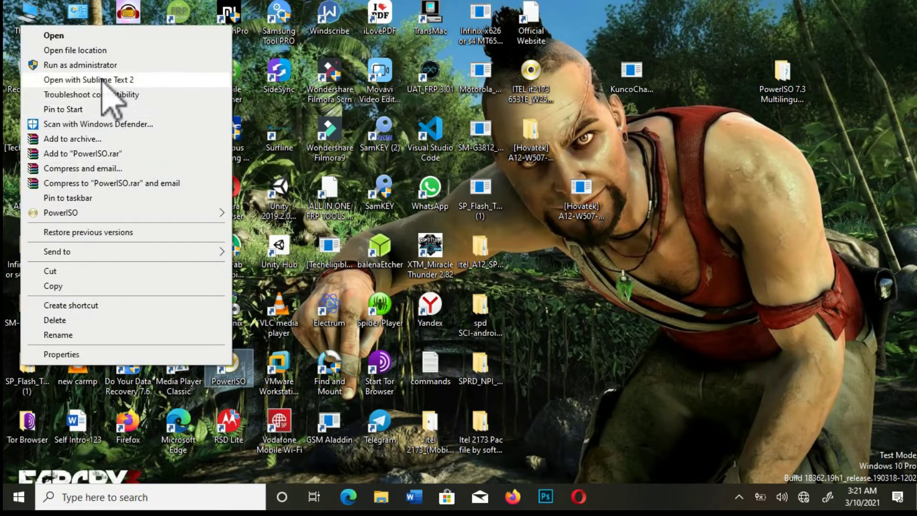
click(93, 65)
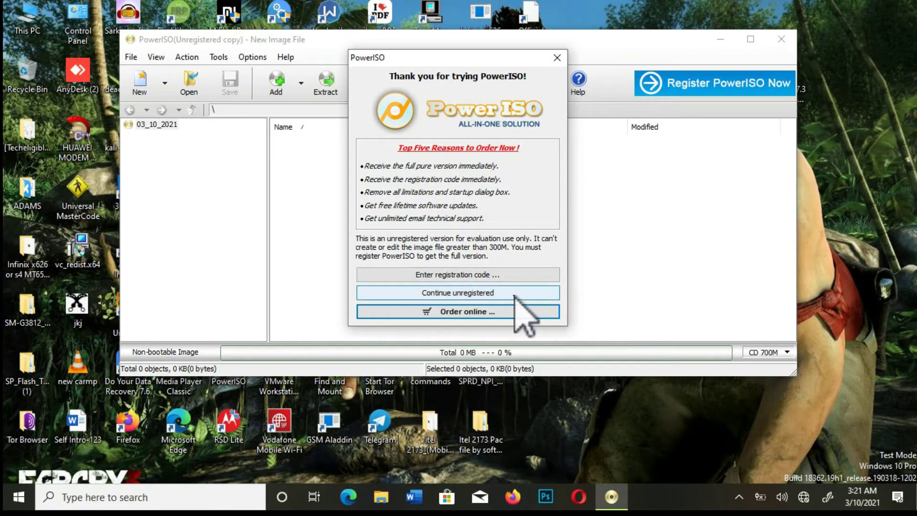
click(485, 290)
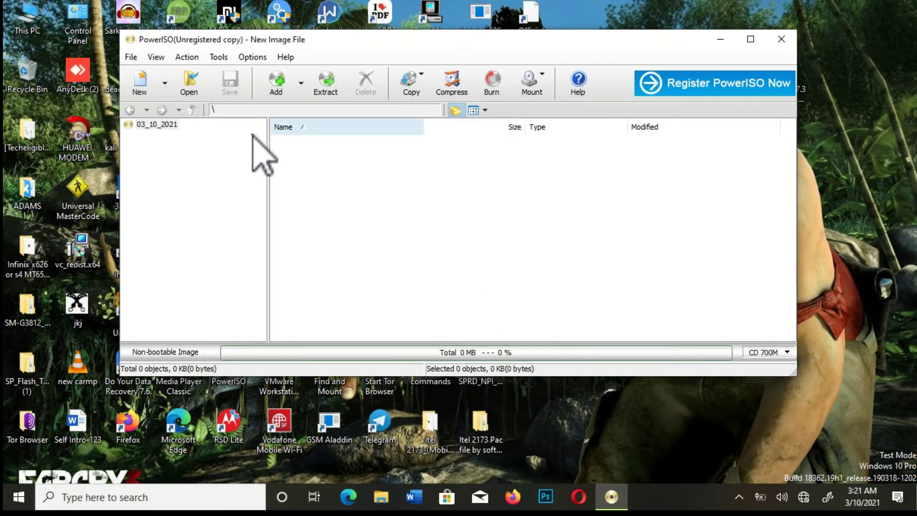
click(219, 58)
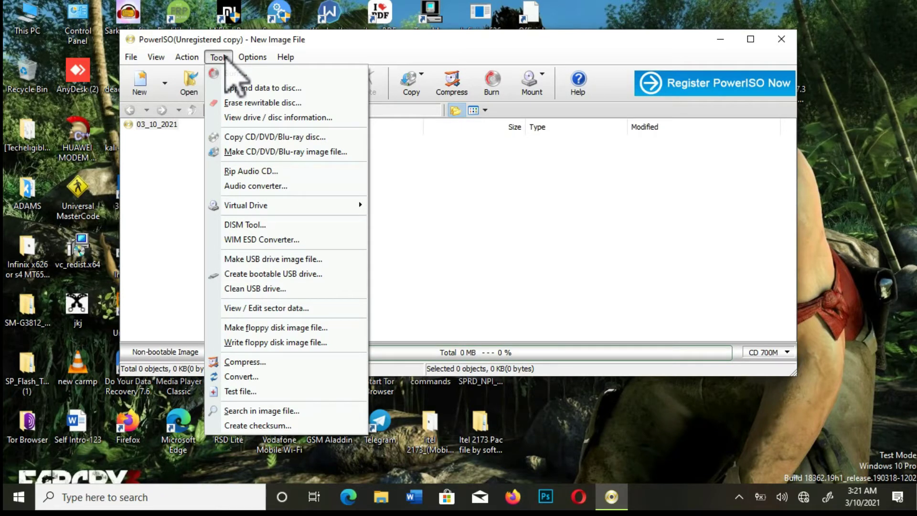
click(264, 274)
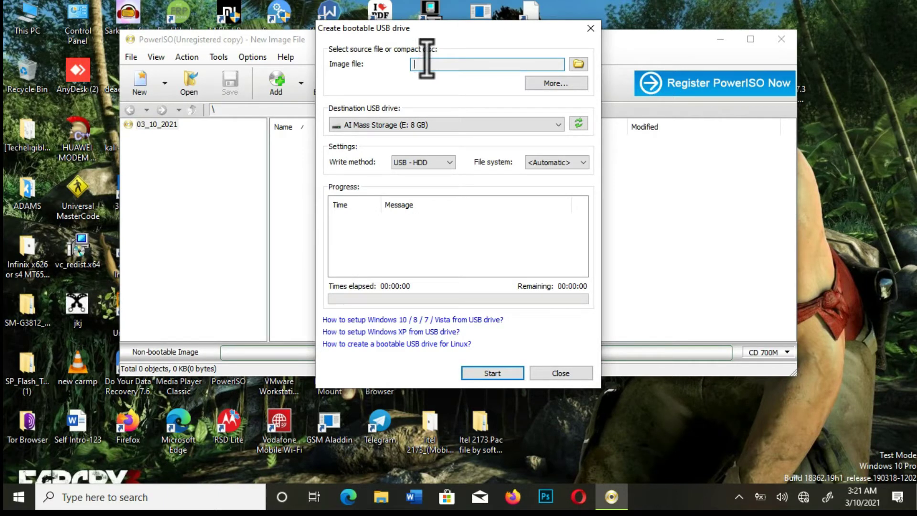
Step: Load Windows_8.1_Pro_November_2018_x64 from D:\Private\software as the source image file for the bootable drive
click(579, 65)
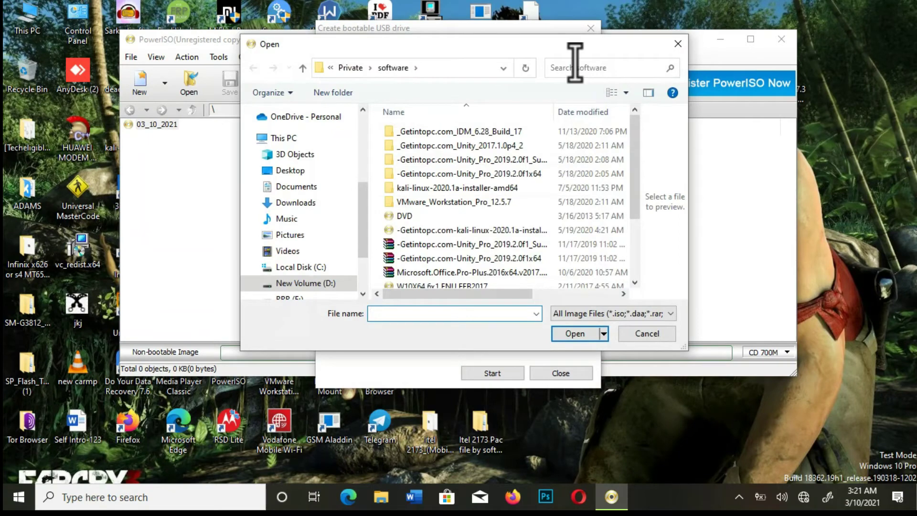
click(284, 138)
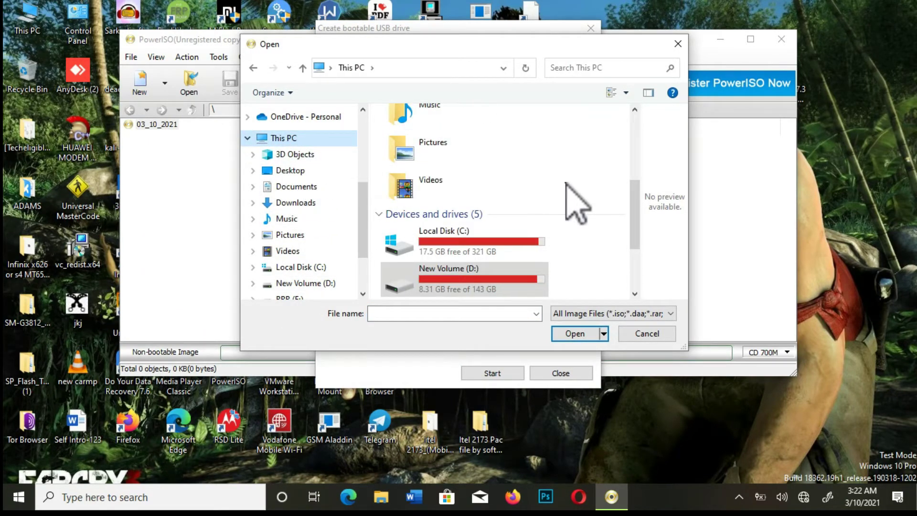
double_click(484, 276)
scroll(463, 225, down, 1)
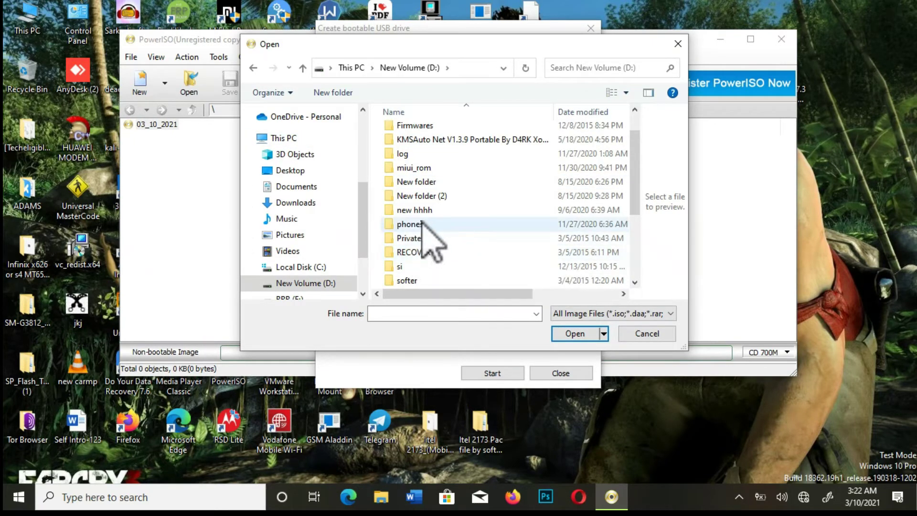
scroll(409, 269, down, 1)
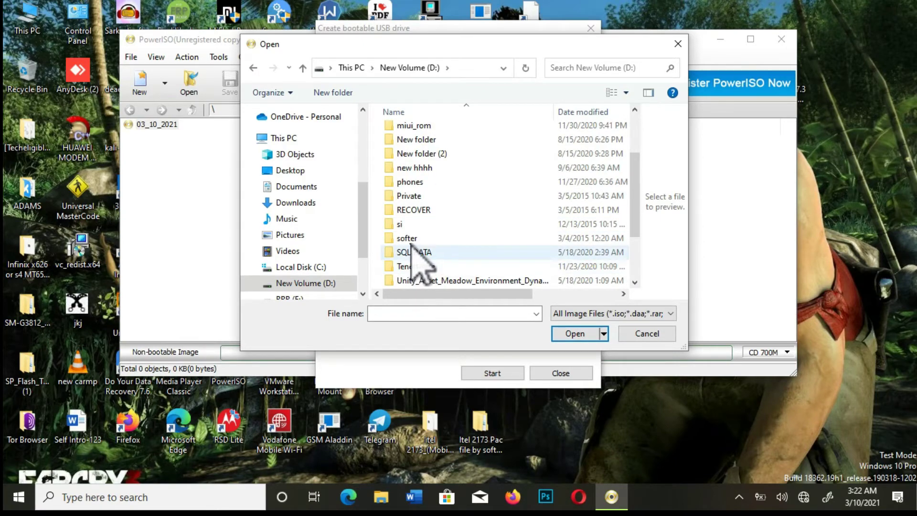
double_click(403, 196)
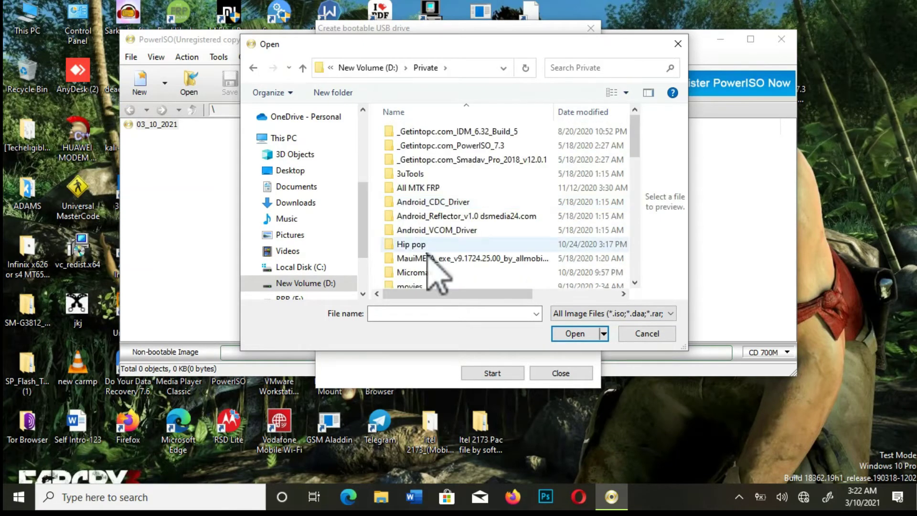
scroll(420, 275, down, 2)
double_click(410, 279)
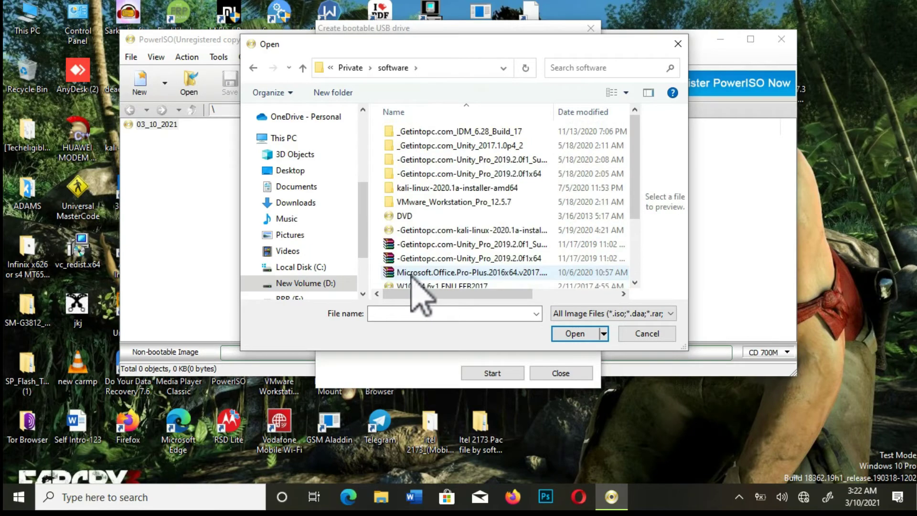
scroll(428, 256, down, 2)
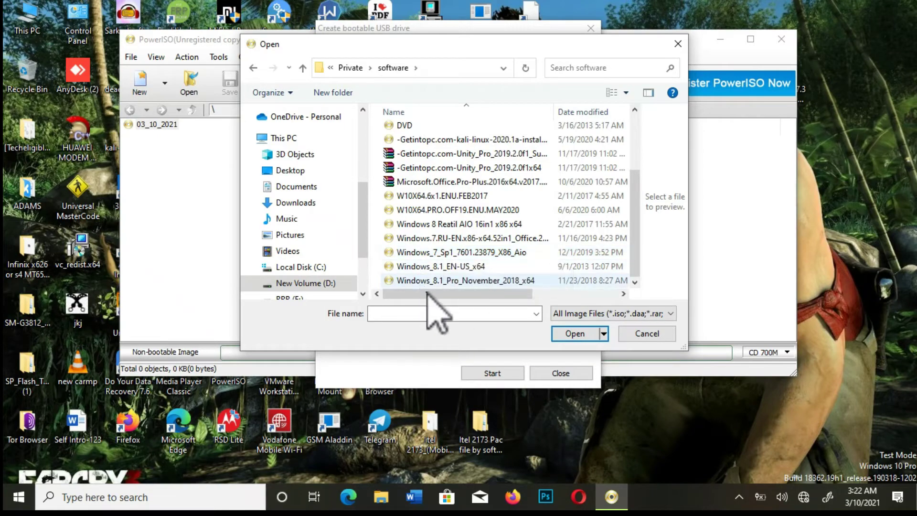
click(479, 281)
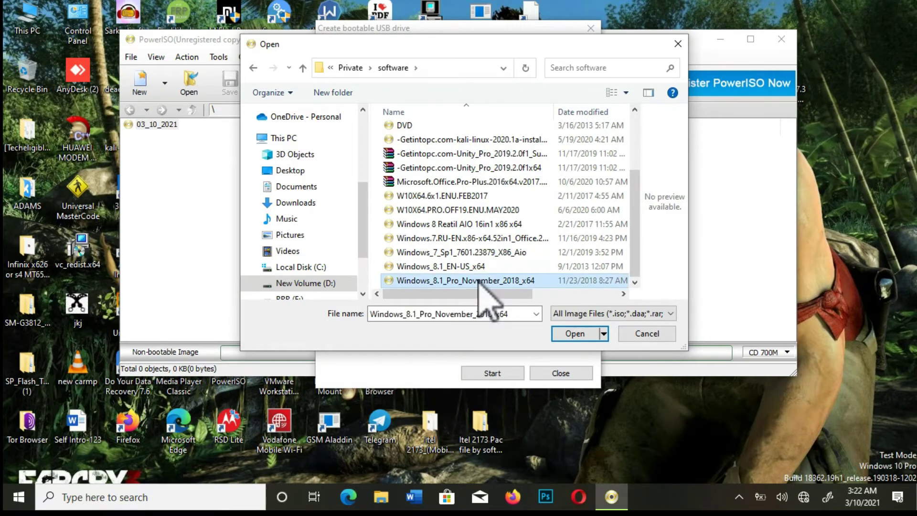
click(575, 334)
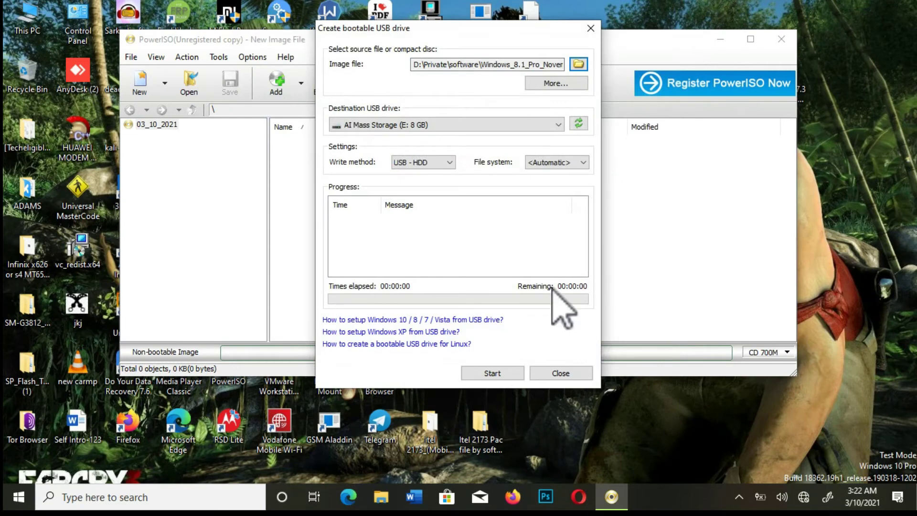
Step: Keep AI Mass Storage (E: 8 GB) as the destination and start writing the image, accepting that all its data is overwritten
click(556, 126)
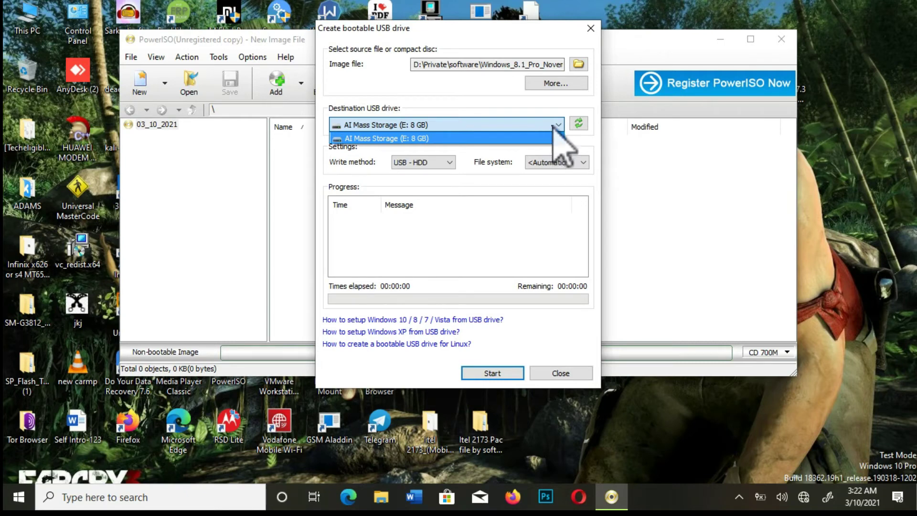
click(554, 124)
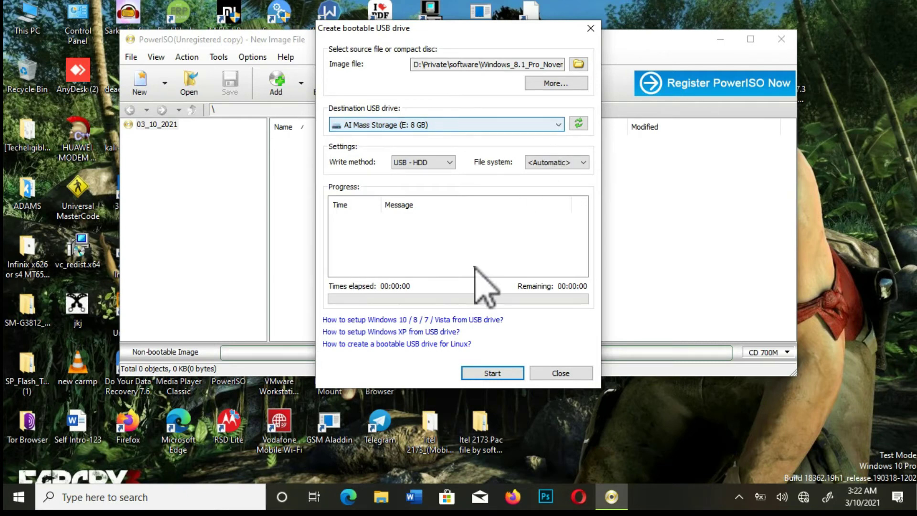
click(475, 370)
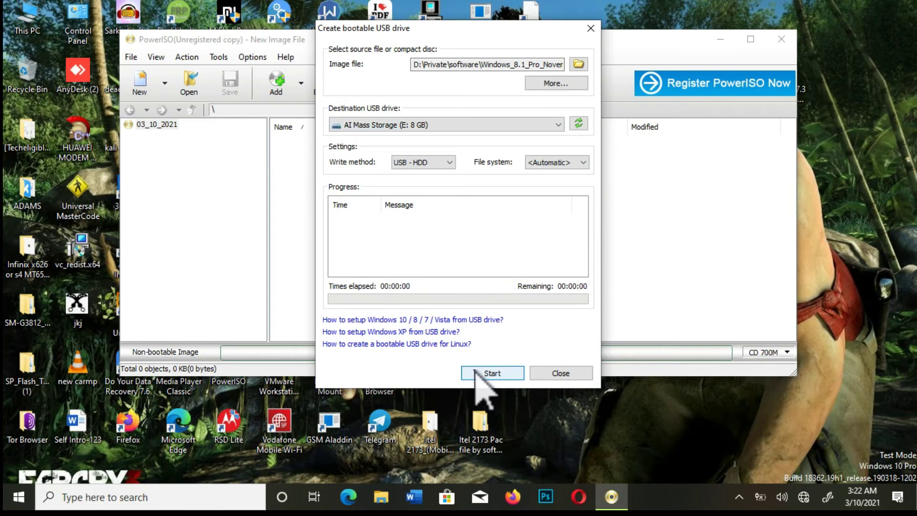
click(476, 373)
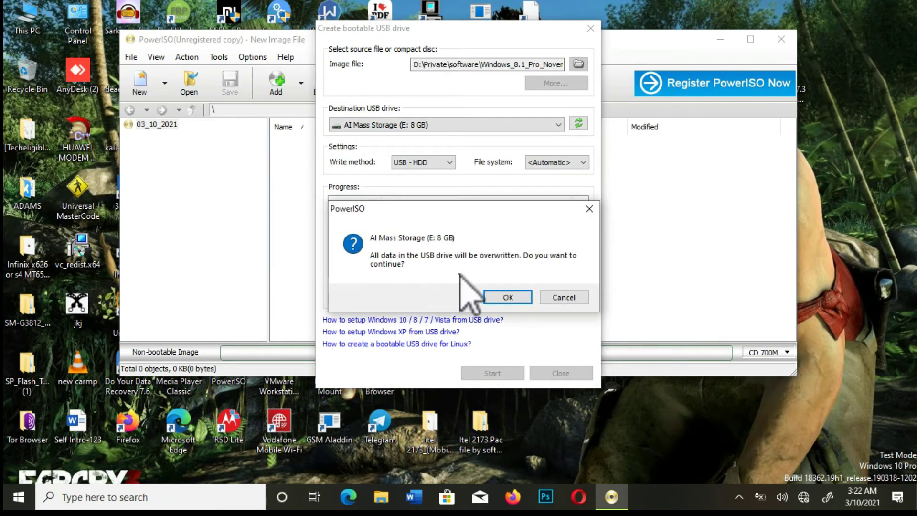
click(519, 297)
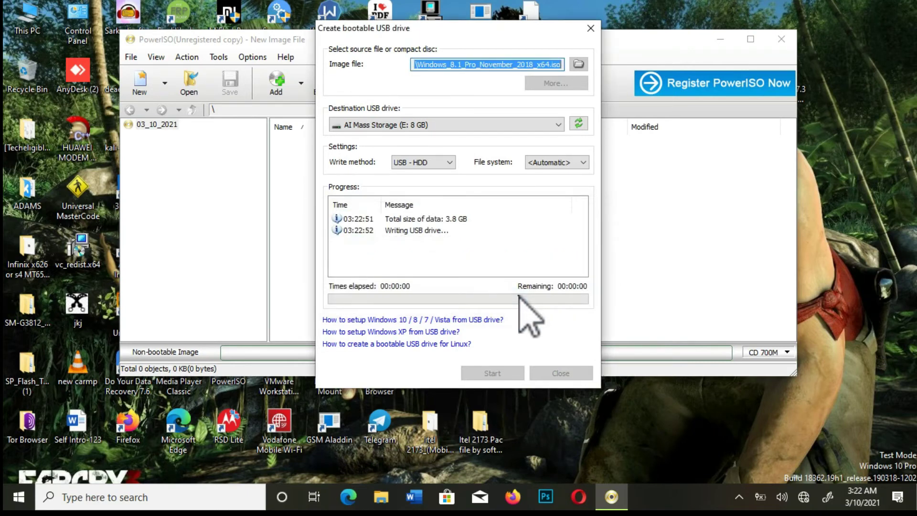